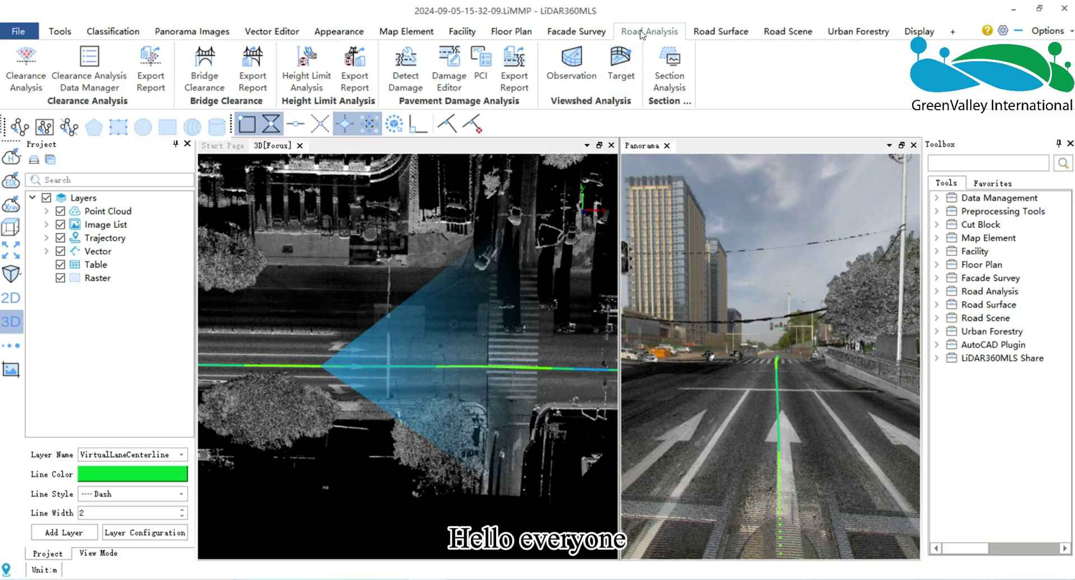
Set up a pavement damage detection for Data.LiData, using only 2-Ground as the source class
{"action": "left_click", "coordinate": [402, 66]}
{"action": "left_click_drag", "start_coordinate": [499, 101], "coordinate": [726, 210]}
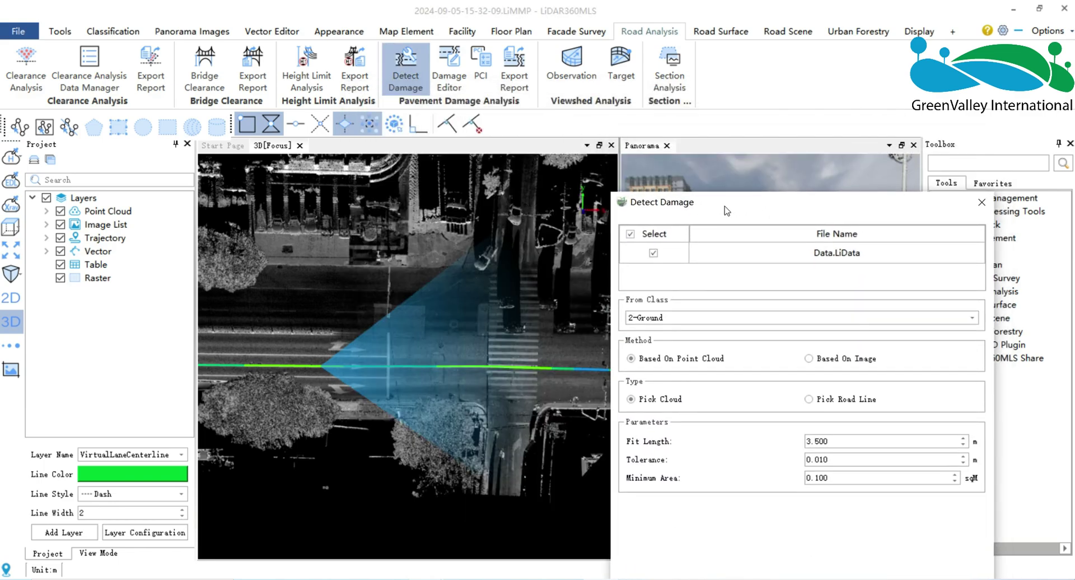
{"action": "left_click", "coordinate": [653, 254]}
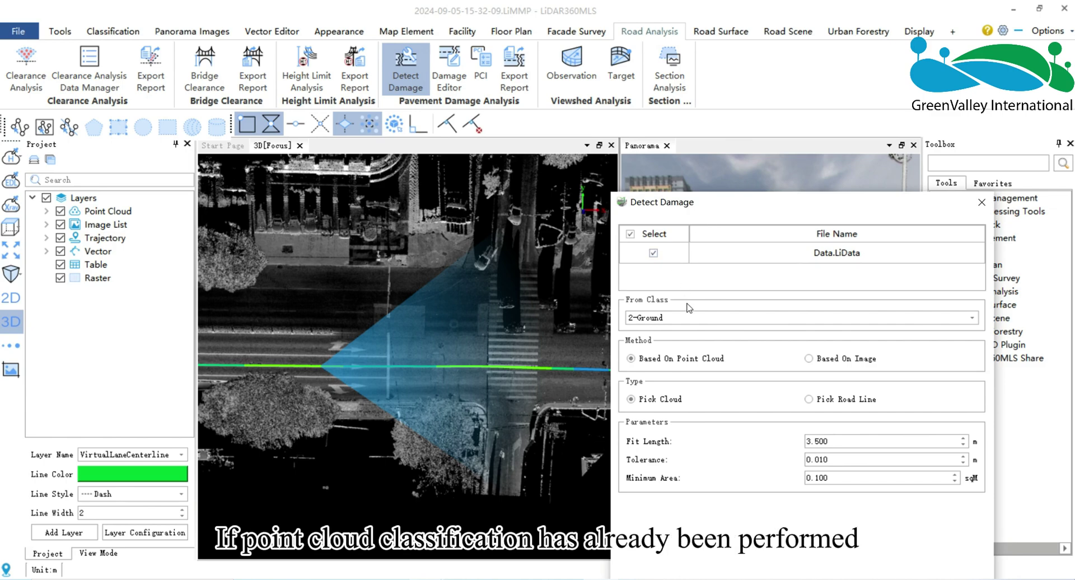
{"action": "left_click", "coordinate": [669, 317]}
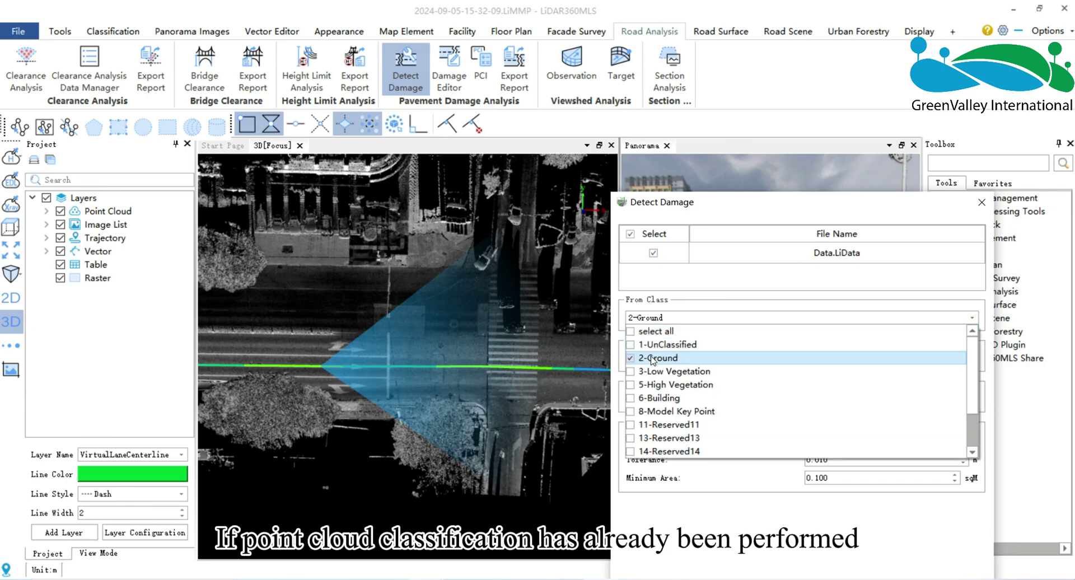
{"action": "left_click", "coordinate": [630, 332]}
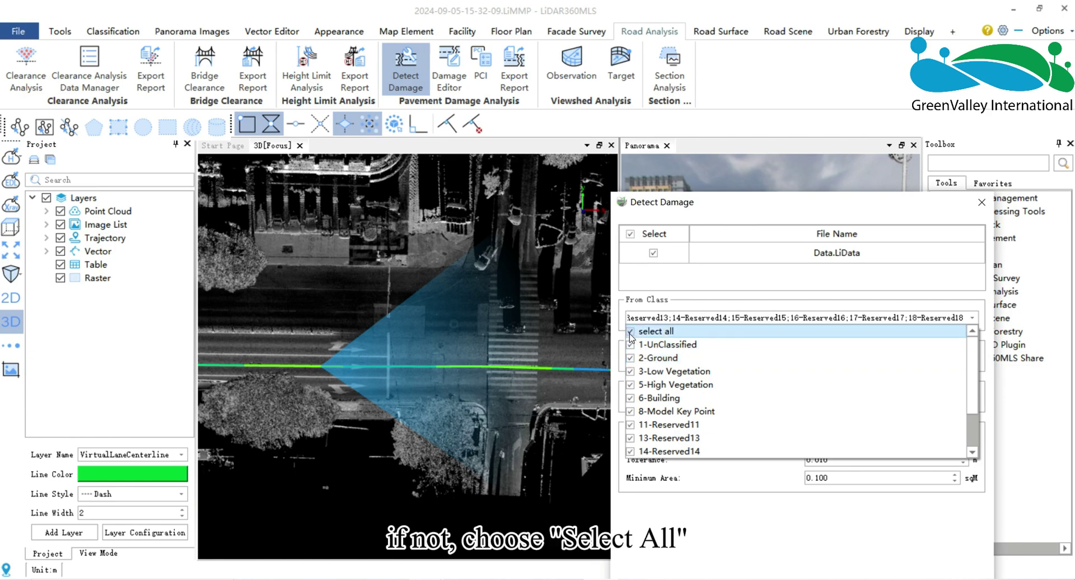
{"action": "left_click", "coordinate": [630, 331]}
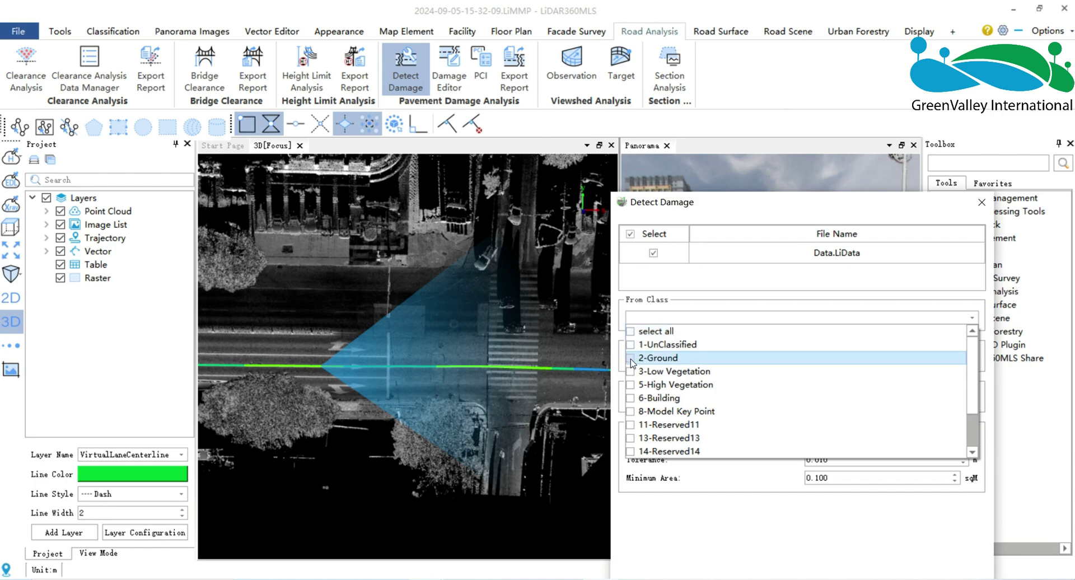
{"action": "left_click", "coordinate": [631, 358]}
{"action": "left_click", "coordinate": [722, 300]}
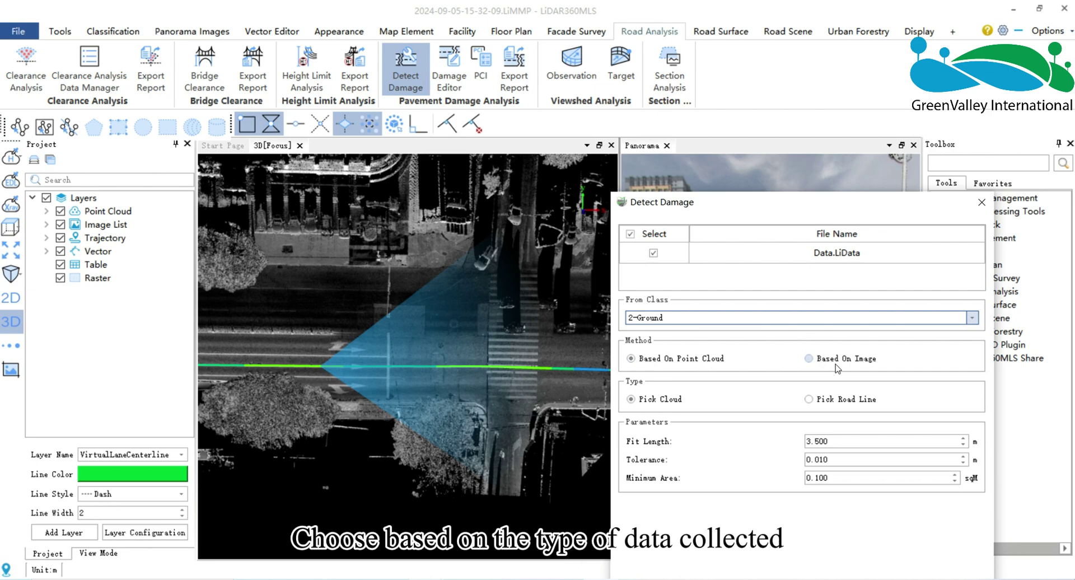
Base the damage detection on images, enable the Panorama camera, and limit the photos processed to 5–20
{"action": "left_click", "coordinate": [808, 359]}
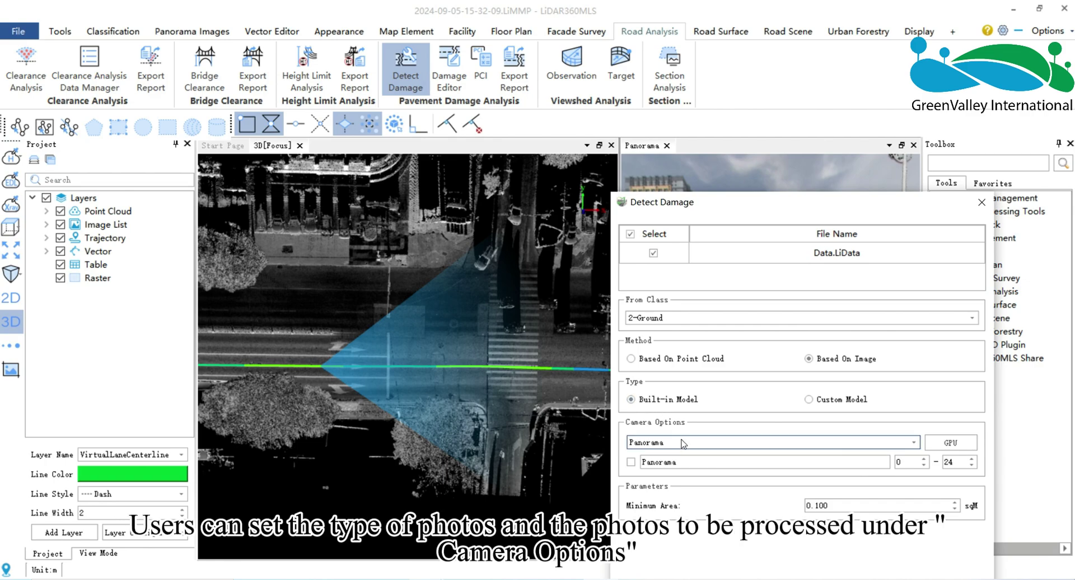
{"action": "left_click", "coordinate": [631, 462]}
{"action": "left_click", "coordinate": [923, 459]}
{"action": "left_click", "coordinate": [923, 459]}
{"action": "left_click", "coordinate": [924, 459]}
{"action": "left_click", "coordinate": [924, 458]}
{"action": "left_click", "coordinate": [924, 458]}
{"action": "left_click", "coordinate": [971, 466]}
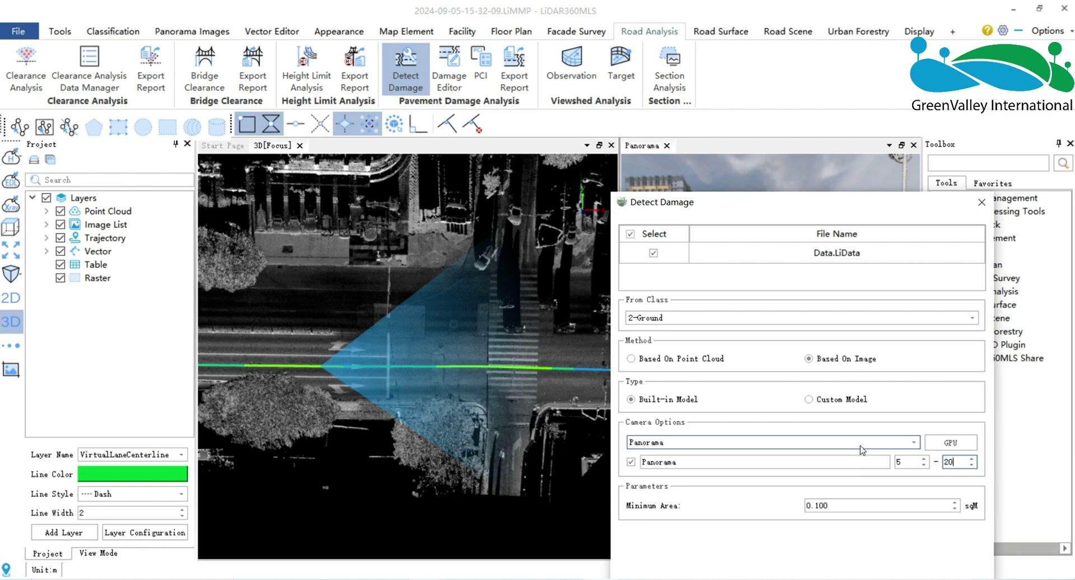
Use the Built-in Model as the detection type, run the damage detection, and close its dialog
{"action": "left_click", "coordinate": [809, 399]}
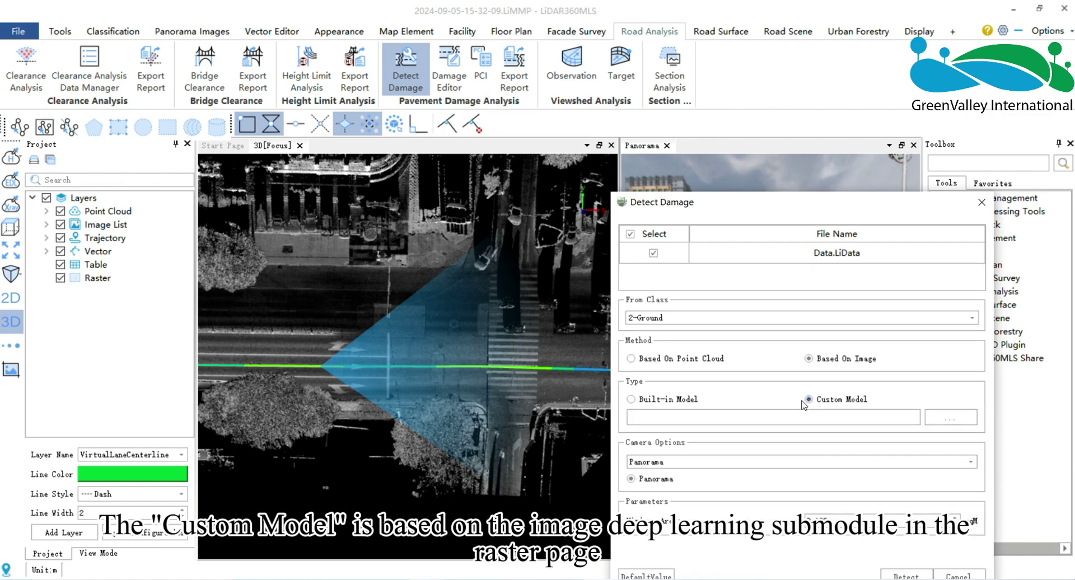
{"action": "left_click_drag", "start_coordinate": [720, 204], "coordinate": [725, 171]}
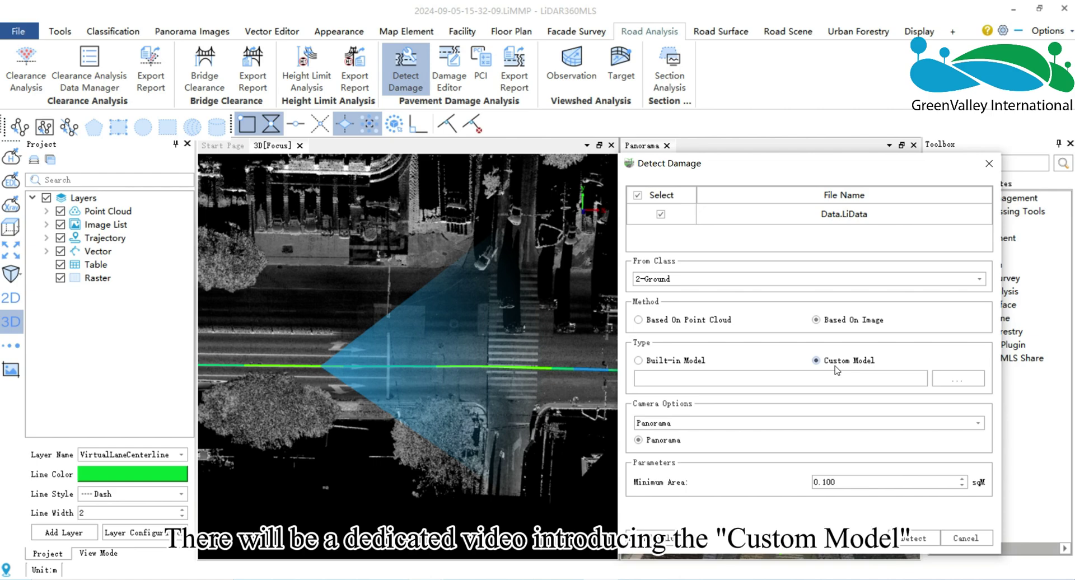
{"action": "left_click", "coordinate": [638, 361]}
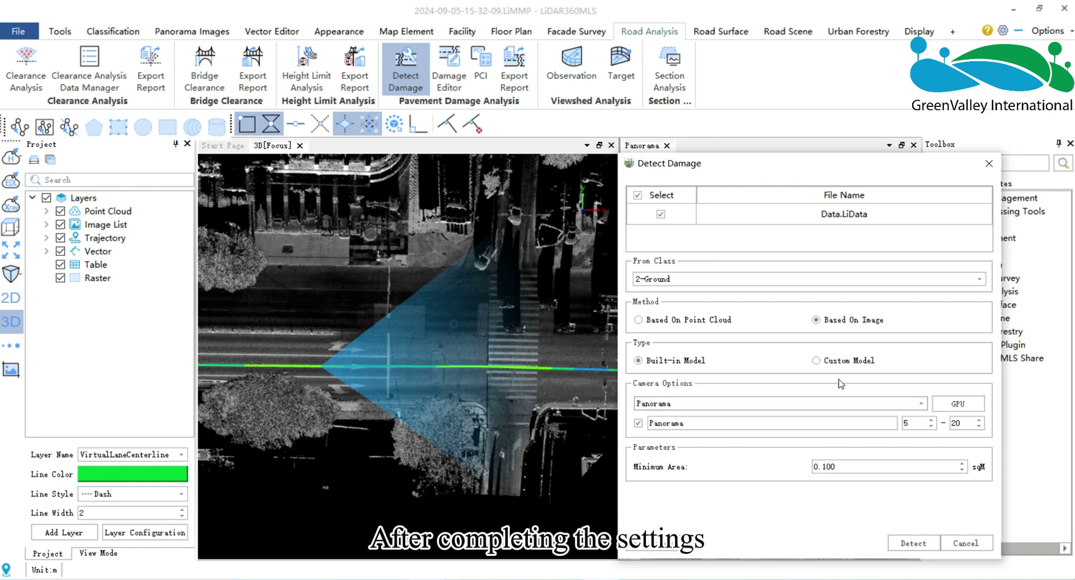
{"action": "left_click", "coordinate": [911, 544]}
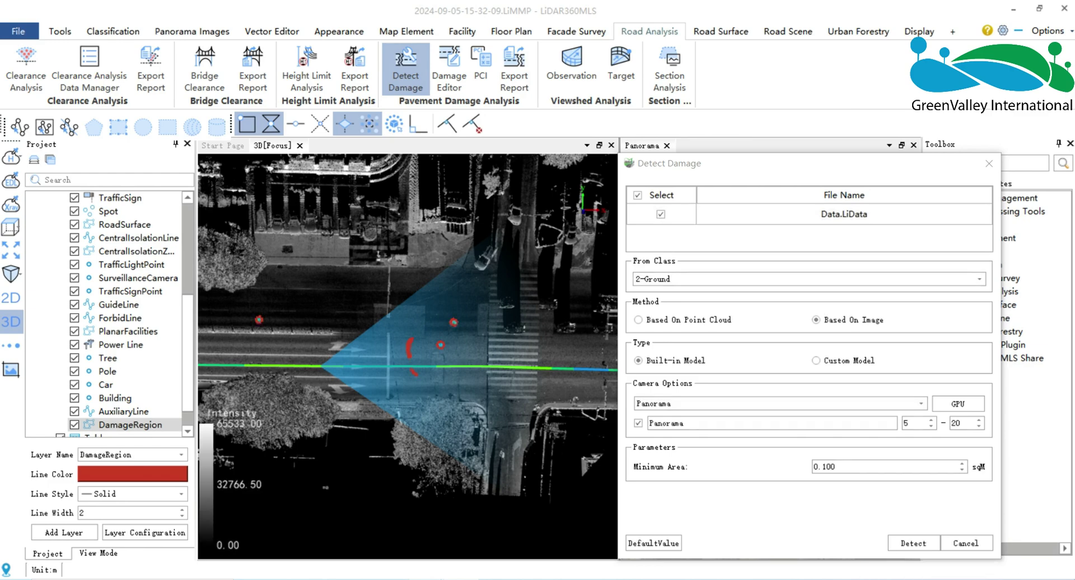
{"action": "left_click", "coordinate": [966, 543]}
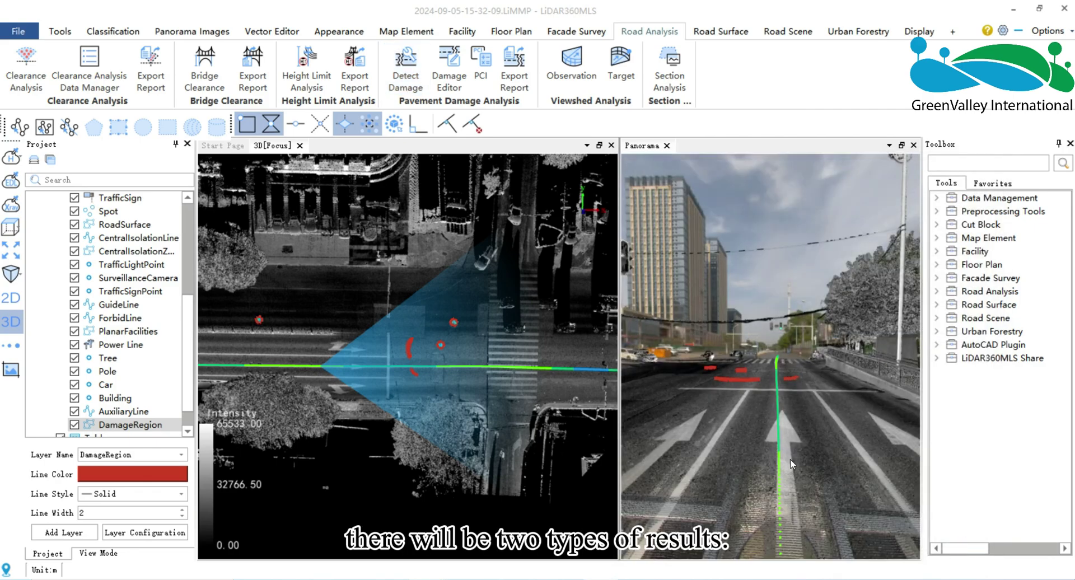
Hide and show the DamageRegion layer to examine the detected damage polygons along the road
{"action": "middle_click_drag", "start_coordinate": [270, 407], "coordinate": [394, 408]}
{"action": "scroll", "coordinate": [431, 401], "scroll_direction": "down", "scroll_amount": 3}
{"action": "scroll", "coordinate": [138, 345], "scroll_direction": "down", "scroll_amount": 1}
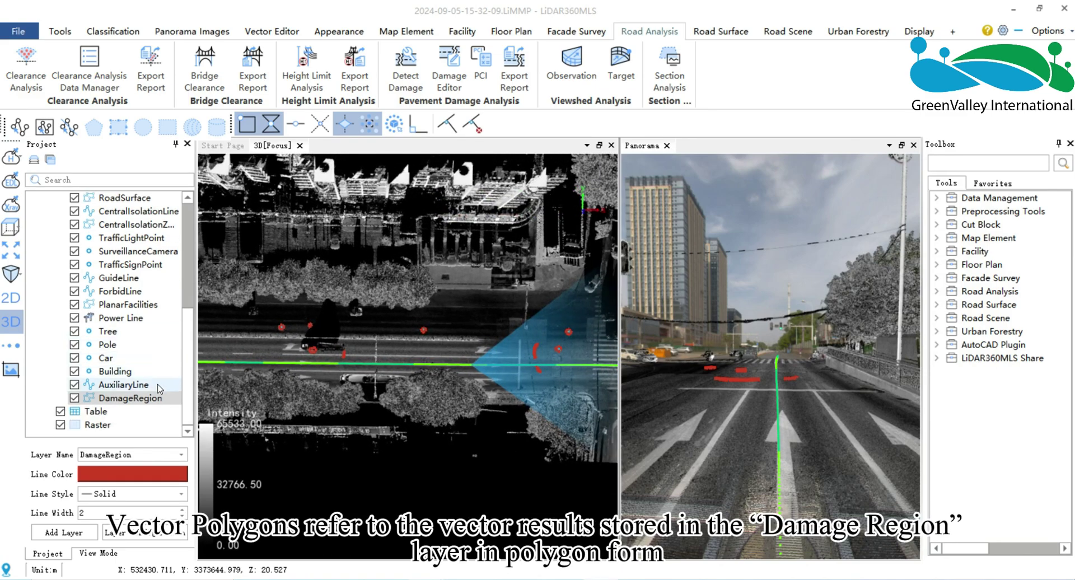
{"action": "left_click", "coordinate": [73, 398]}
{"action": "left_click", "coordinate": [74, 398]}
Open the DamageRegion layer's attribute table and review its type, image, size, area and severity fields
{"action": "right_click", "coordinate": [144, 398]}
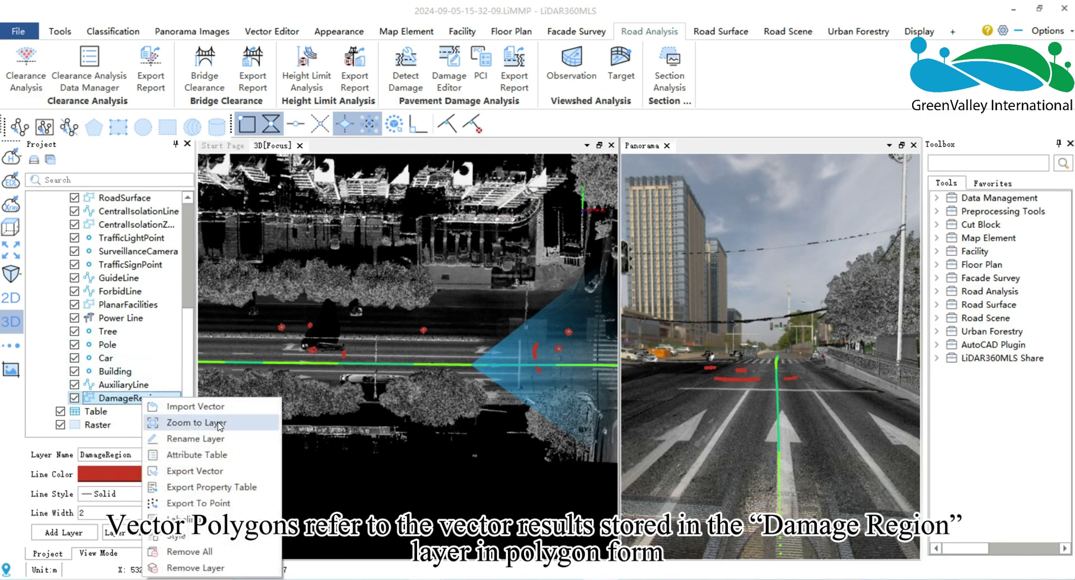
{"action": "left_click", "coordinate": [191, 455]}
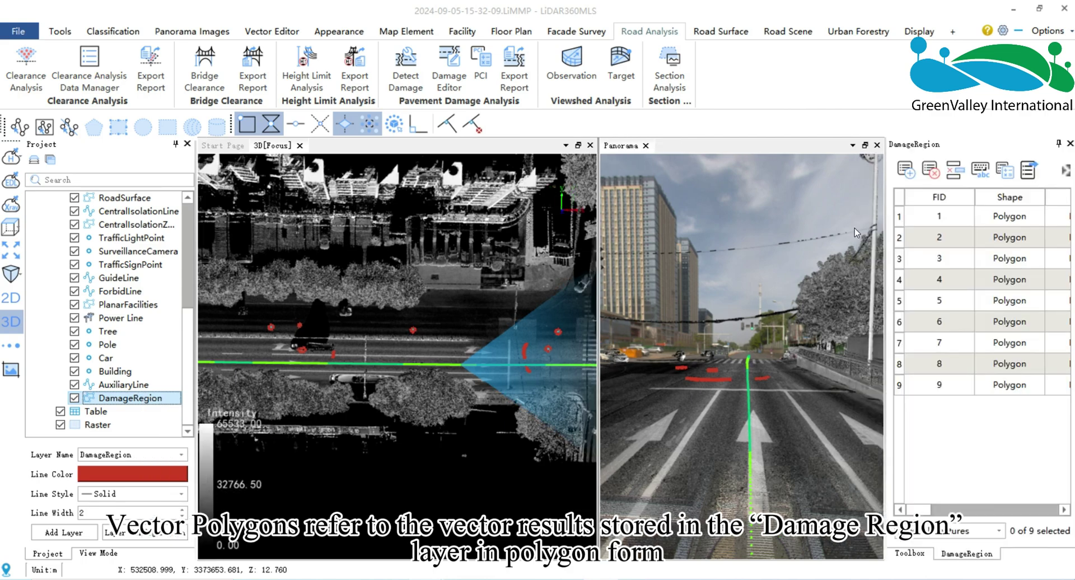
{"action": "left_click_drag", "start_coordinate": [893, 237], "coordinate": [703, 256]}
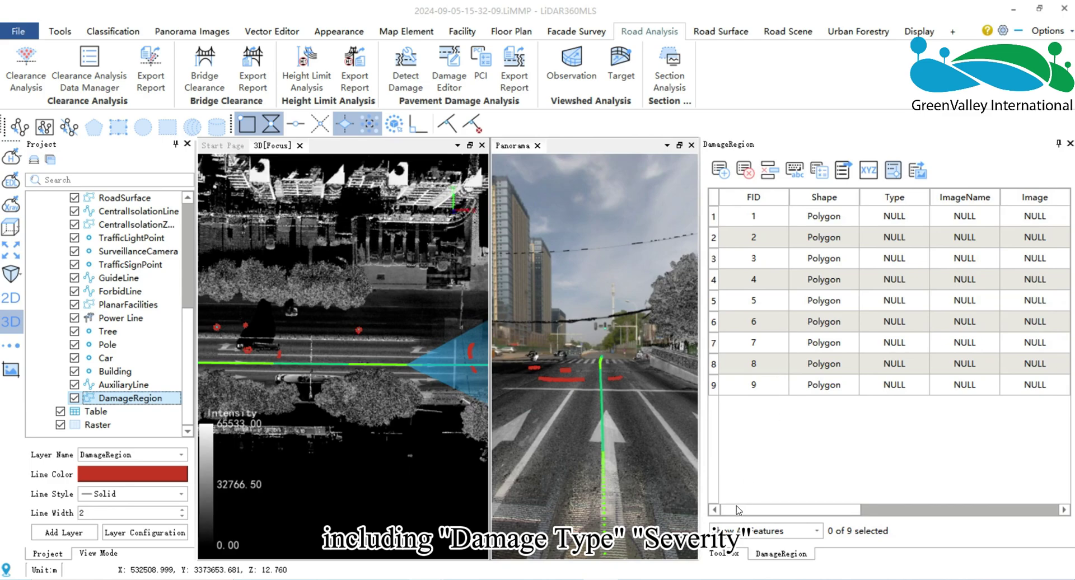
{"action": "left_click_drag", "start_coordinate": [738, 509], "coordinate": [965, 515]}
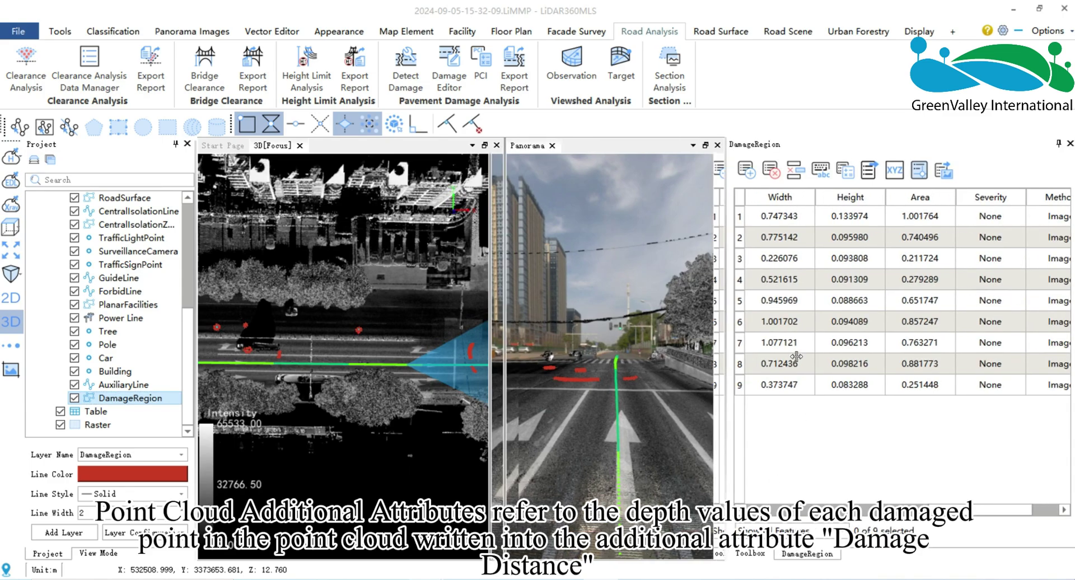
{"action": "left_click_drag", "start_coordinate": [702, 353], "coordinate": [950, 354]}
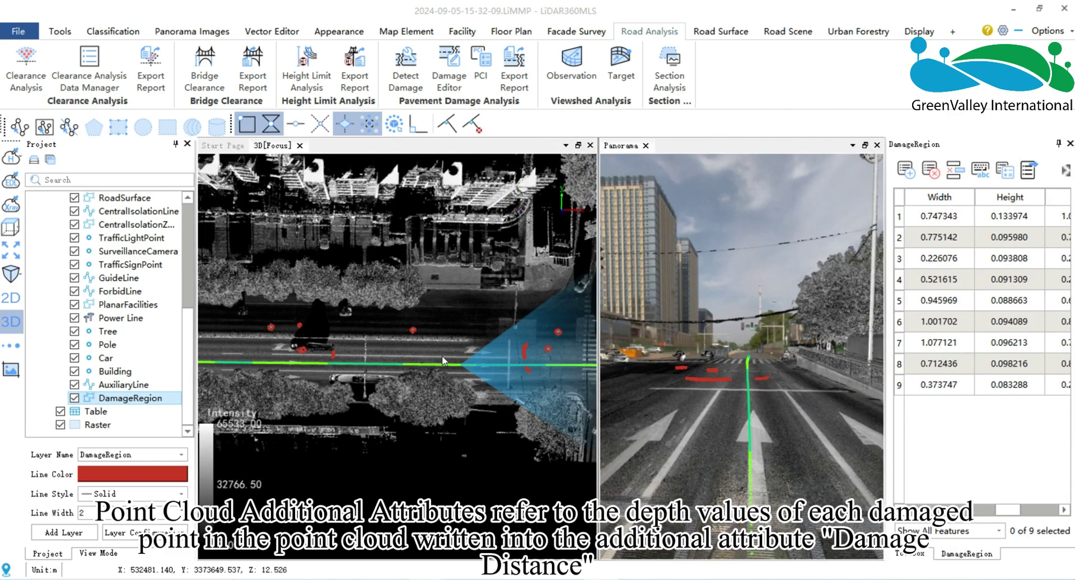
Examine the damage regions up close in the point cloud, ahead of the camera position and farther back along the road
{"action": "scroll", "coordinate": [522, 336], "scroll_direction": "up", "scroll_amount": 3}
{"action": "middle_click_drag", "start_coordinate": [542, 327], "coordinate": [360, 332]}
{"action": "scroll", "coordinate": [493, 341], "scroll_direction": "up", "scroll_amount": 4}
{"action": "middle_click_drag", "start_coordinate": [565, 332], "coordinate": [375, 332]}
{"action": "scroll", "coordinate": [375, 332], "scroll_direction": "up", "scroll_amount": 3}
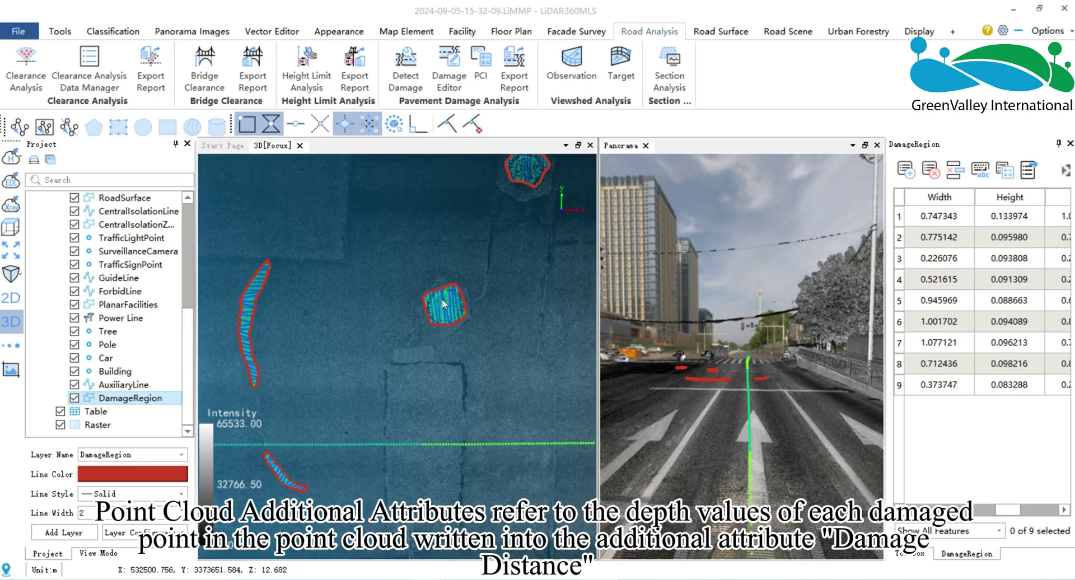
{"action": "middle_click_drag", "start_coordinate": [305, 307], "coordinate": [494, 367]}
{"action": "scroll", "coordinate": [441, 363], "scroll_direction": "down", "scroll_amount": 3}
{"action": "middle_click_drag", "start_coordinate": [298, 311], "coordinate": [566, 331]}
{"action": "middle_click_drag", "start_coordinate": [381, 309], "coordinate": [594, 312]}
{"action": "scroll", "coordinate": [493, 284], "scroll_direction": "up", "scroll_amount": 3}
{"action": "scroll", "coordinate": [492, 284], "scroll_direction": "up", "scroll_amount": 3}
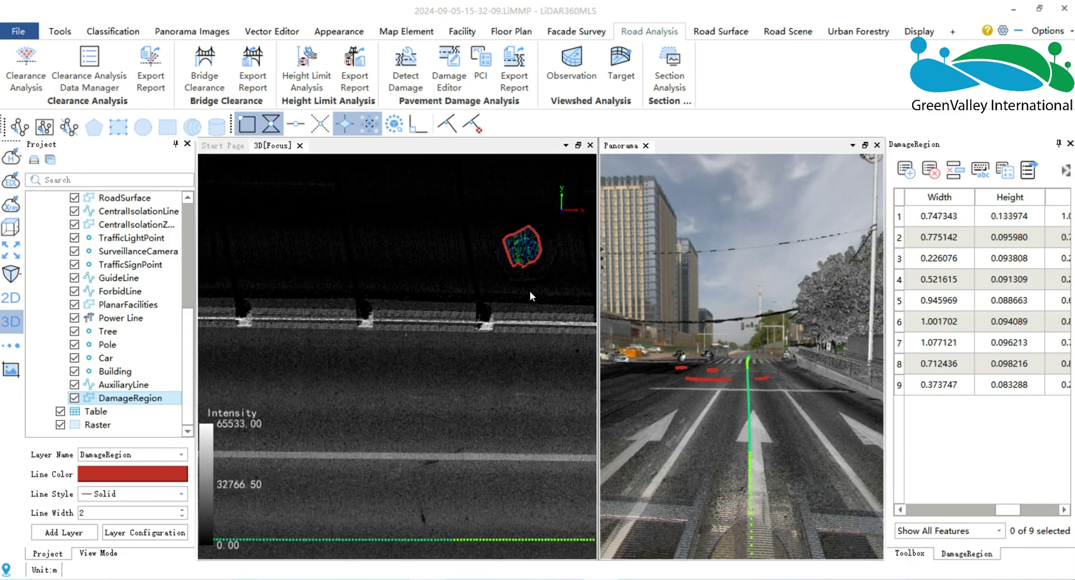
{"action": "middle_click_drag", "start_coordinate": [529, 290], "coordinate": [415, 263]}
{"action": "scroll", "coordinate": [398, 293], "scroll_direction": "down", "scroll_amount": 5}
{"action": "left_click_drag", "start_coordinate": [519, 337], "coordinate": [258, 355]}
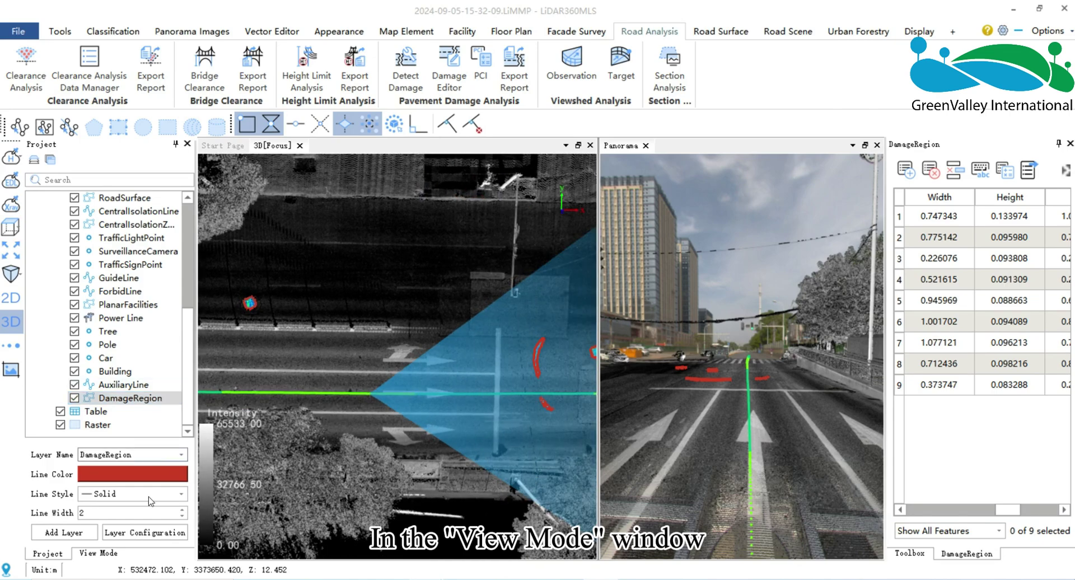
Color the point cloud by Intensity with Pavement Damage enabled, toggling the damage display to compare its effect
{"action": "left_click", "coordinate": [101, 553]}
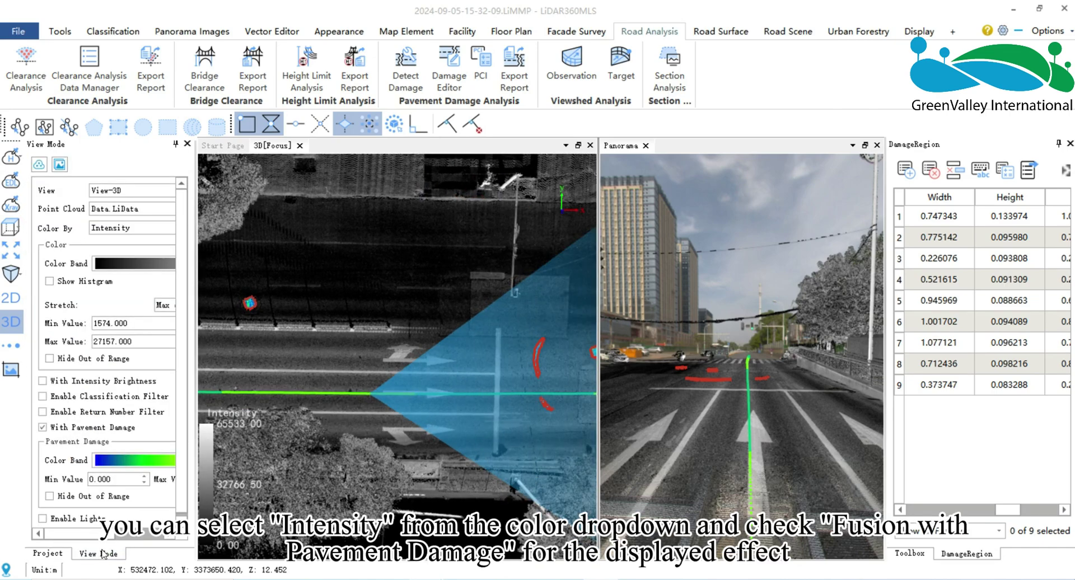
{"action": "left_click_drag", "start_coordinate": [196, 236], "coordinate": [243, 235]}
{"action": "left_click", "coordinate": [200, 228]}
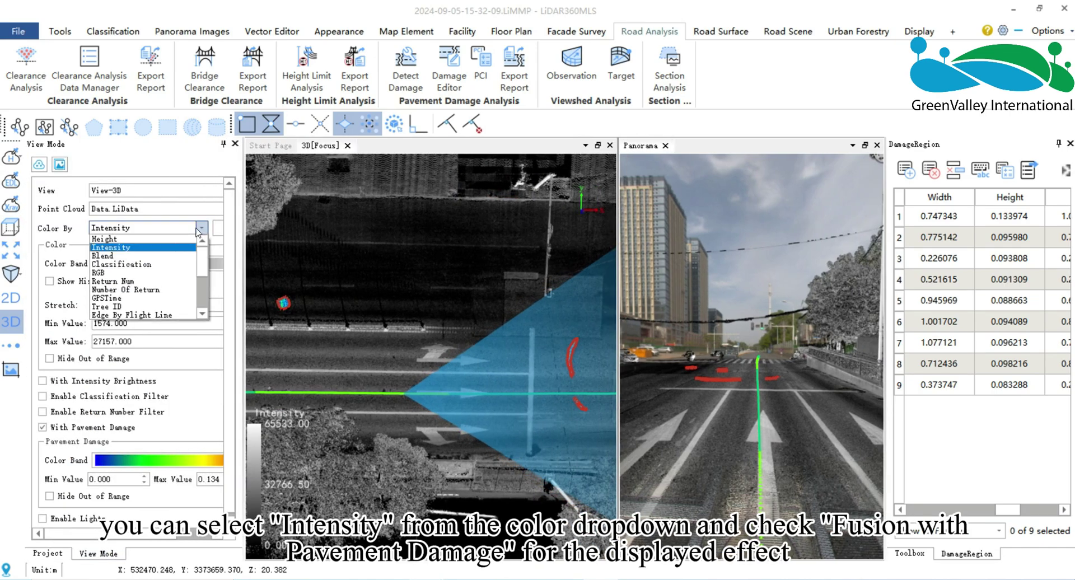
{"action": "left_click", "coordinate": [143, 247]}
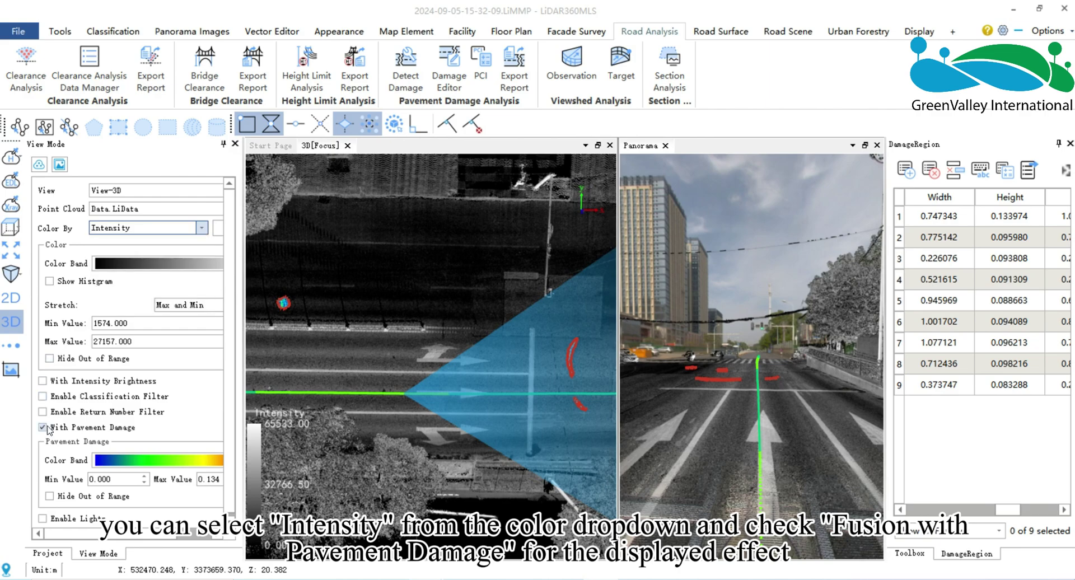
{"action": "left_click", "coordinate": [43, 429]}
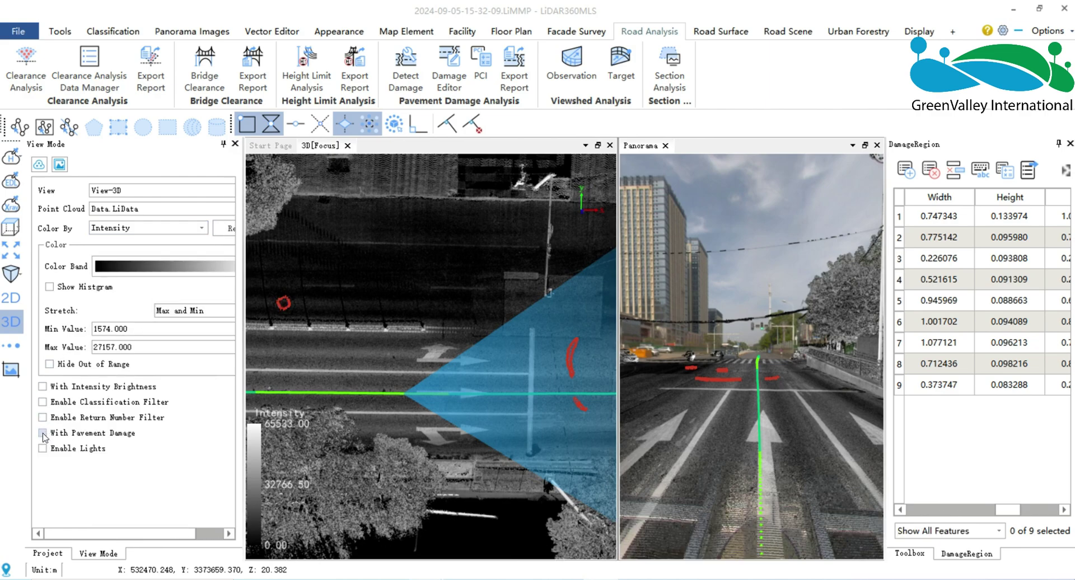
{"action": "left_click", "coordinate": [44, 433]}
Pick a point inside the isolated damage region on the dark lane to read its DamageDistance, widening the 3D view
{"action": "scroll", "coordinate": [289, 275], "scroll_direction": "up", "scroll_amount": 2}
{"action": "middle_click_drag", "start_coordinate": [355, 307], "coordinate": [499, 336]}
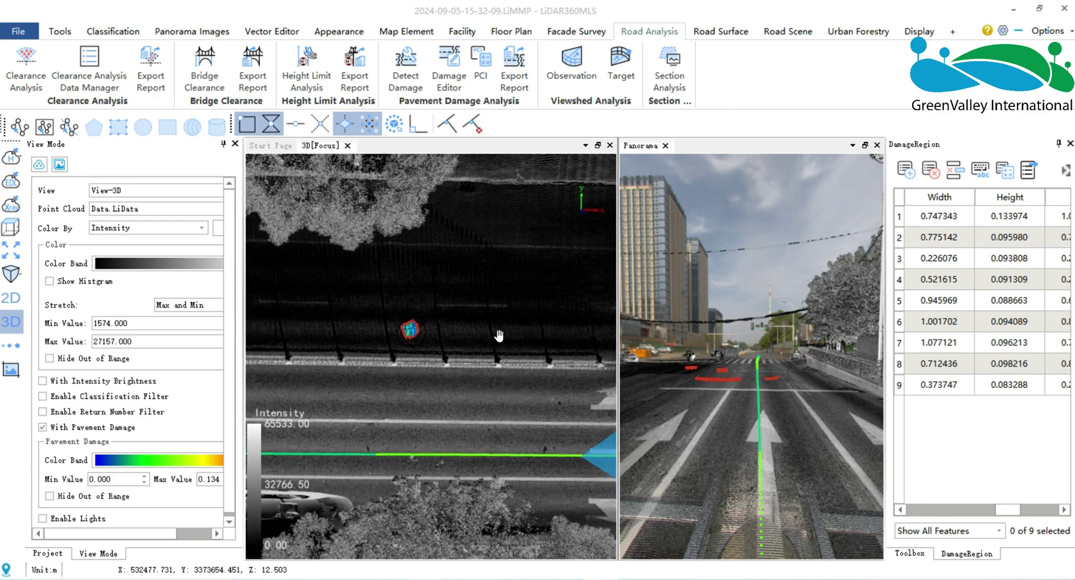
{"action": "scroll", "coordinate": [425, 304], "scroll_direction": "up", "scroll_amount": 2}
{"action": "scroll", "coordinate": [442, 313], "scroll_direction": "up", "scroll_amount": 2}
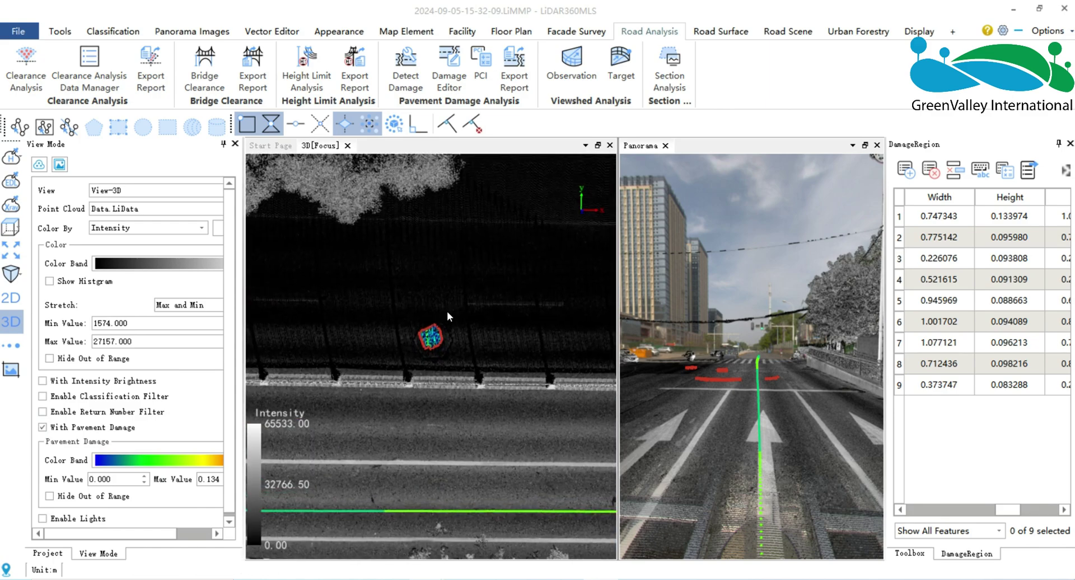
{"action": "left_click", "coordinate": [59, 31]}
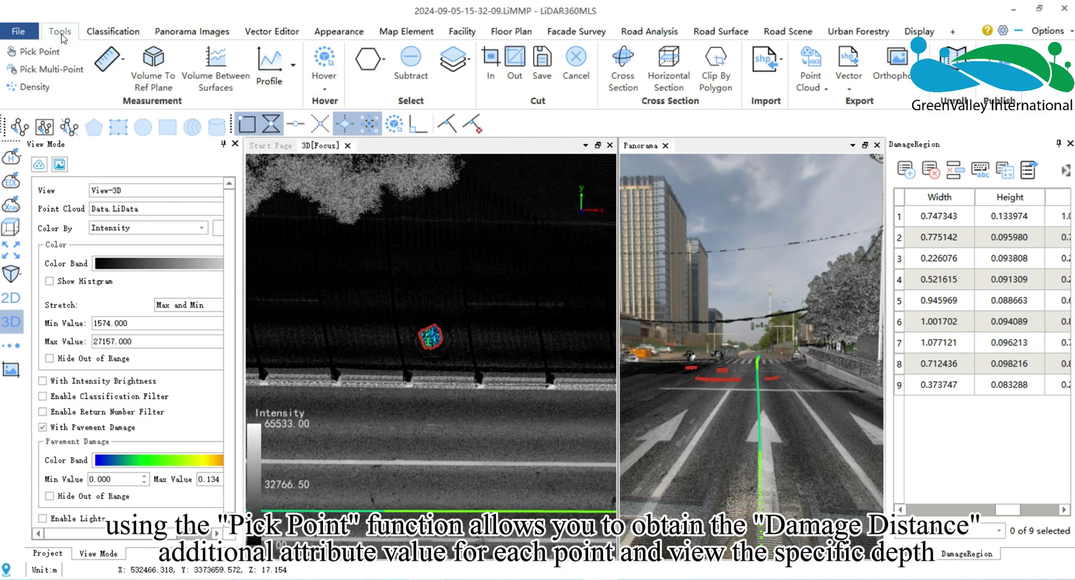
{"action": "left_click", "coordinate": [54, 51]}
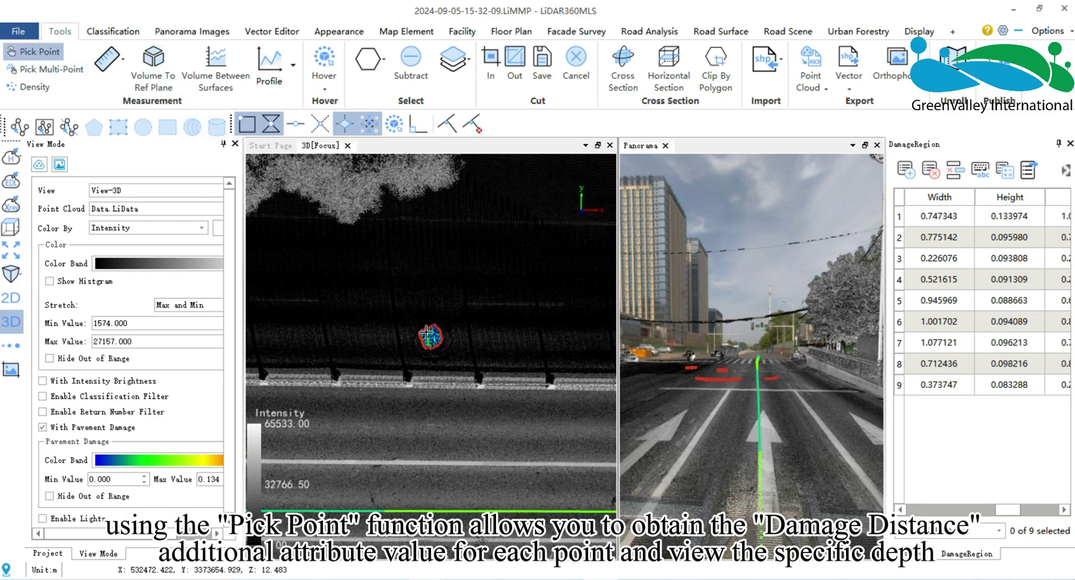
{"action": "scroll", "coordinate": [426, 332], "scroll_direction": "up", "scroll_amount": 1}
{"action": "left_click", "coordinate": [428, 322]}
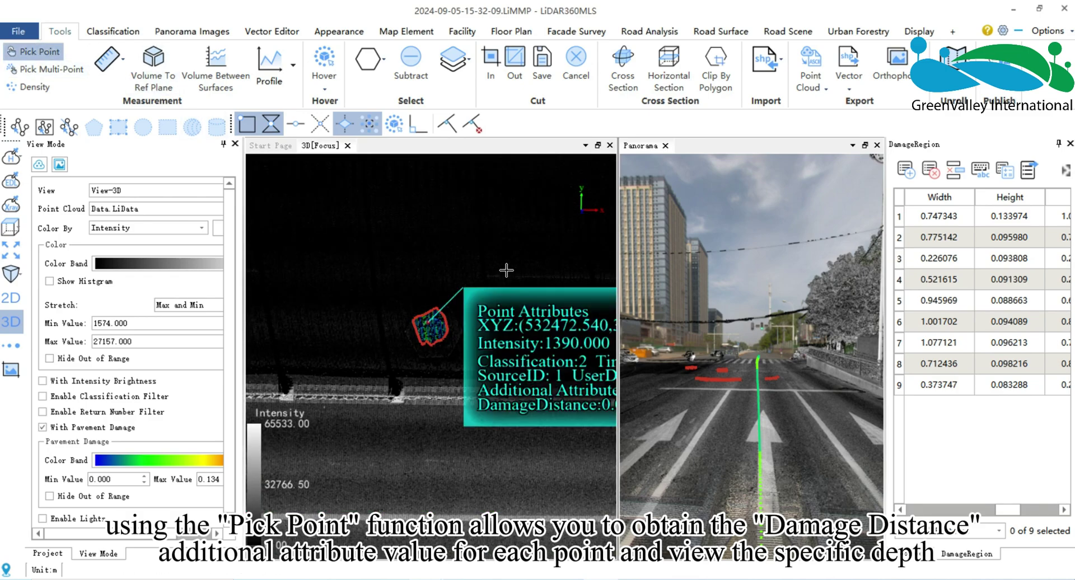
{"action": "middle_click_drag", "start_coordinate": [505, 269], "coordinate": [422, 266]}
{"action": "scroll", "coordinate": [530, 317], "scroll_direction": "down", "scroll_amount": 2}
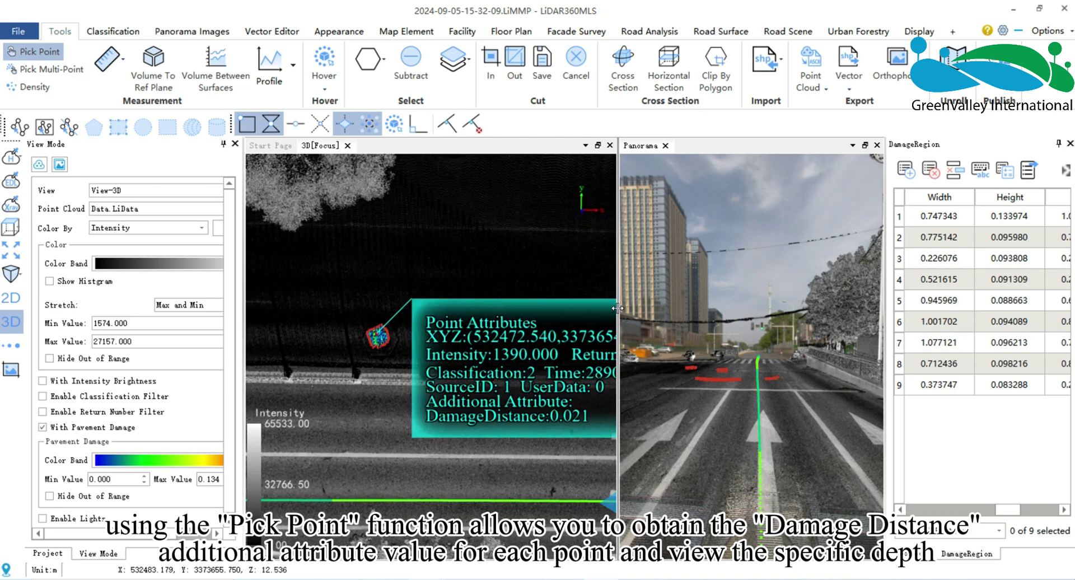
{"action": "left_click_drag", "start_coordinate": [617, 311], "coordinate": [797, 312]}
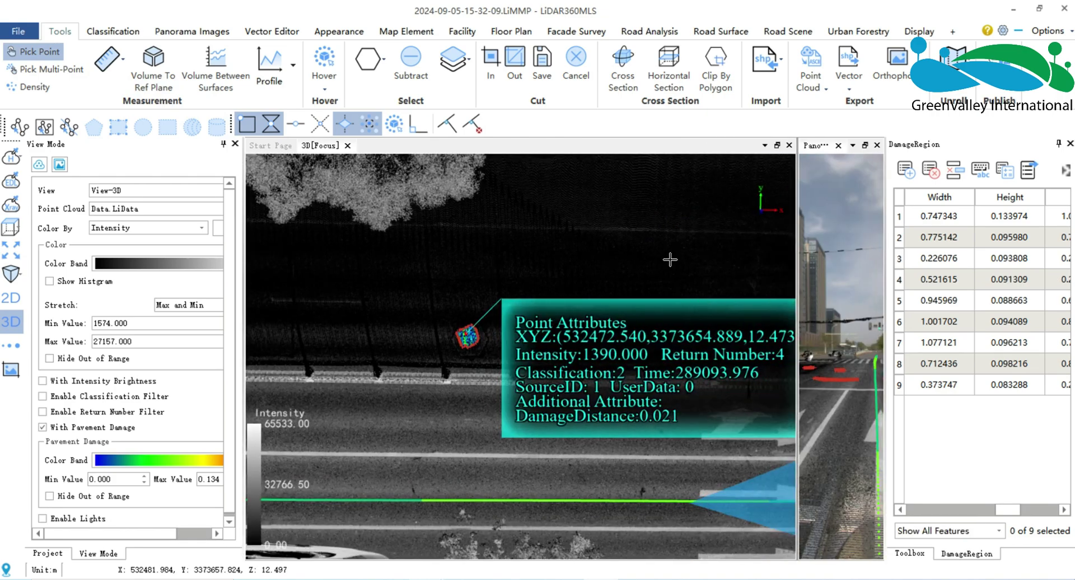
Pick a point inside the square-shaped damage region before the crosswalk to read its DamageDistance attribute
{"action": "middle_click_drag", "start_coordinate": [661, 259], "coordinate": [504, 253]}
{"action": "middle_click_drag", "start_coordinate": [740, 325], "coordinate": [499, 236]}
{"action": "scroll", "coordinate": [545, 263], "scroll_direction": "up", "scroll_amount": 3}
{"action": "middle_click_drag", "start_coordinate": [577, 291], "coordinate": [495, 315]}
{"action": "left_click", "coordinate": [522, 320]}
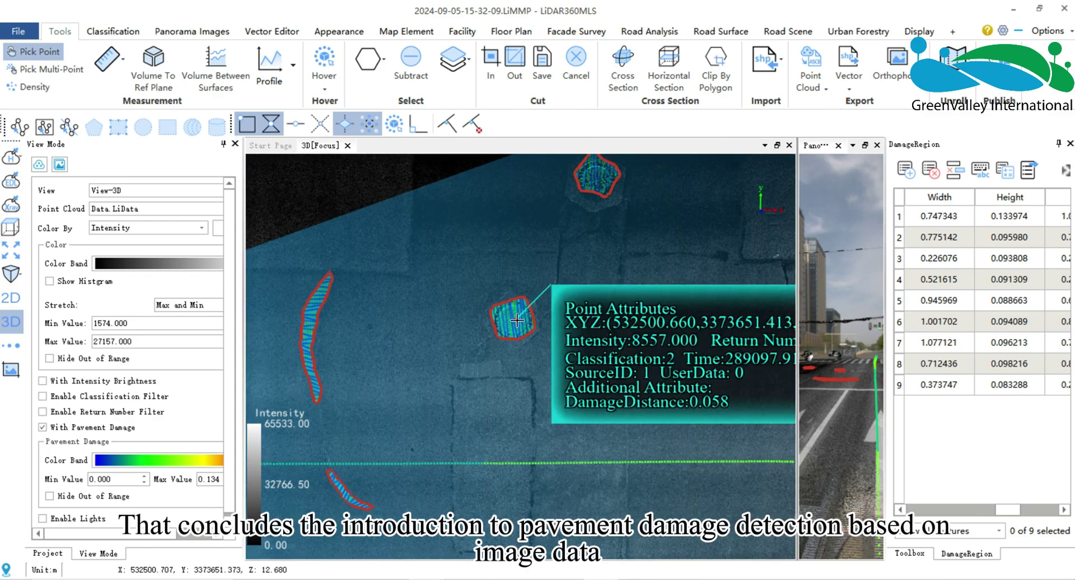
{"action": "scroll", "coordinate": [523, 320], "scroll_direction": "down", "scroll_amount": 2}
{"action": "middle_click_drag", "start_coordinate": [636, 291], "coordinate": [457, 267]}
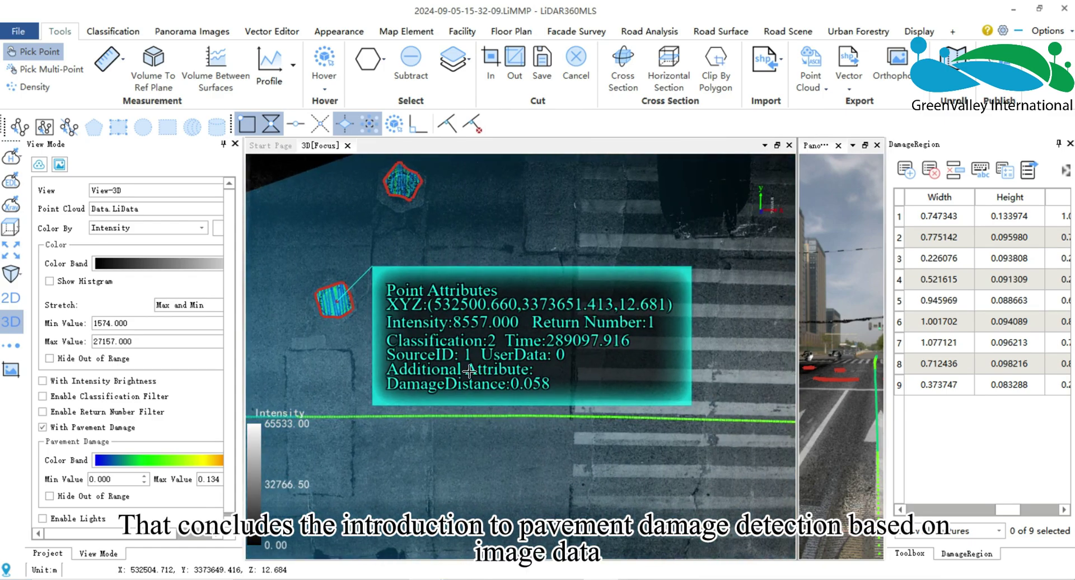